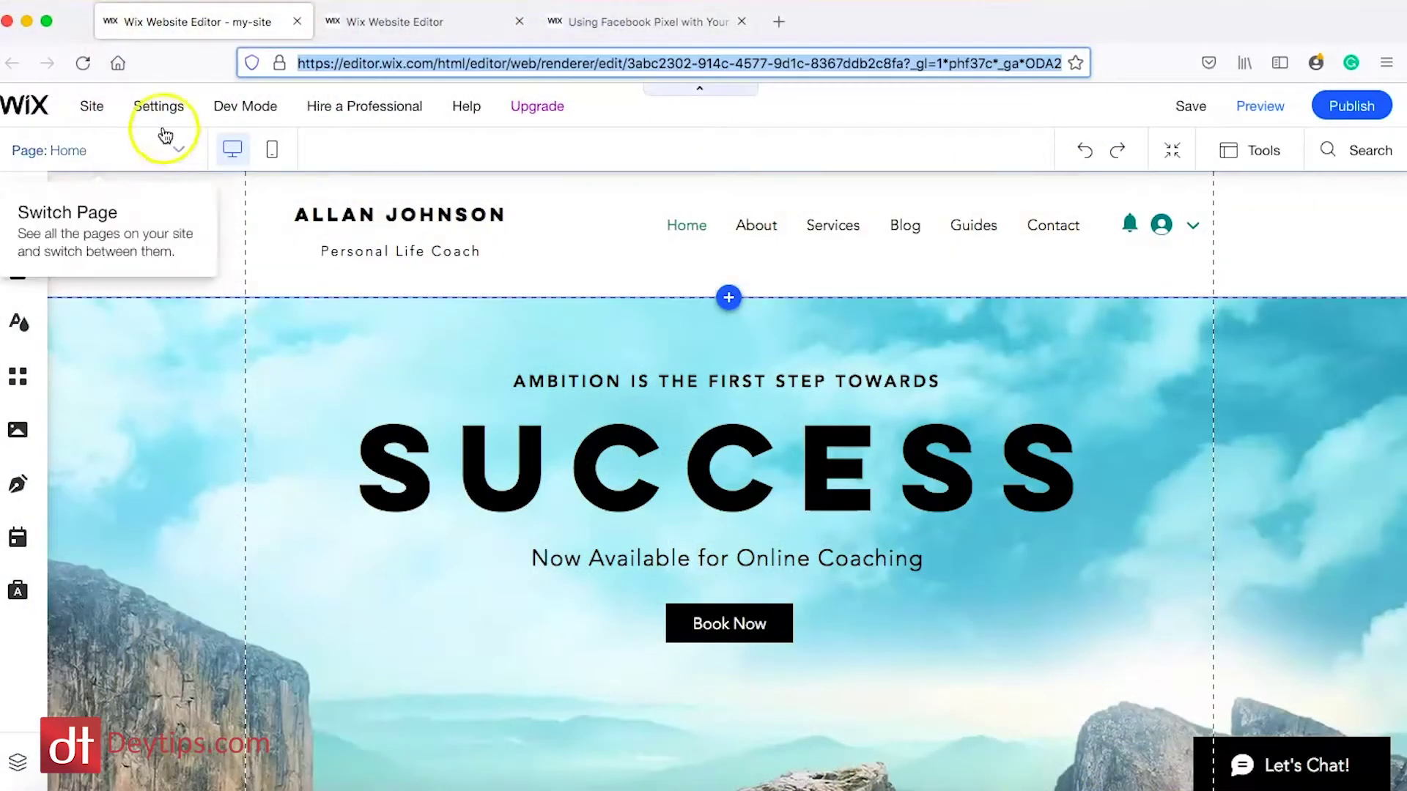
Go to the dashboard's Marketing Integrations page and find the Facebook & Instagram Ads entry
mouse_move(160, 110)
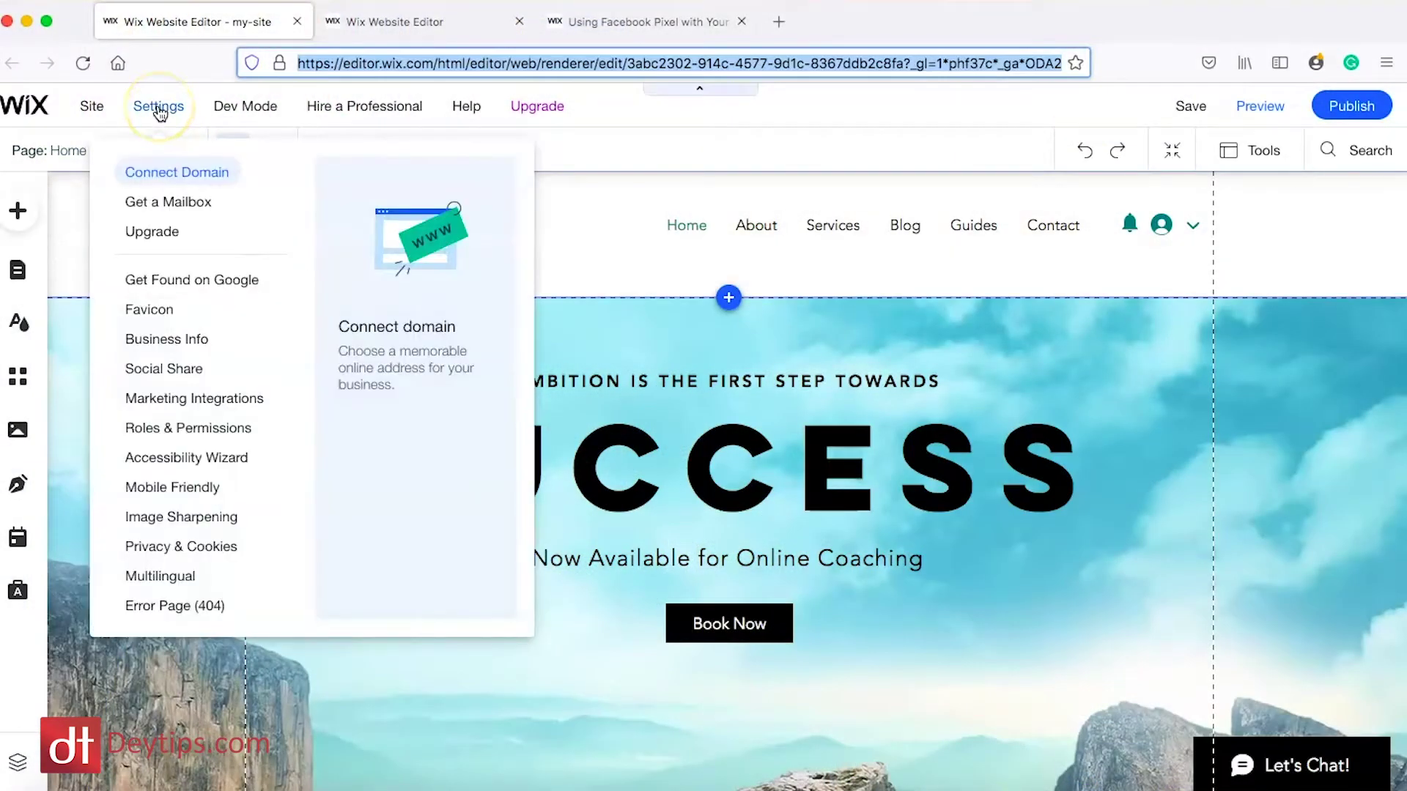
click(222, 404)
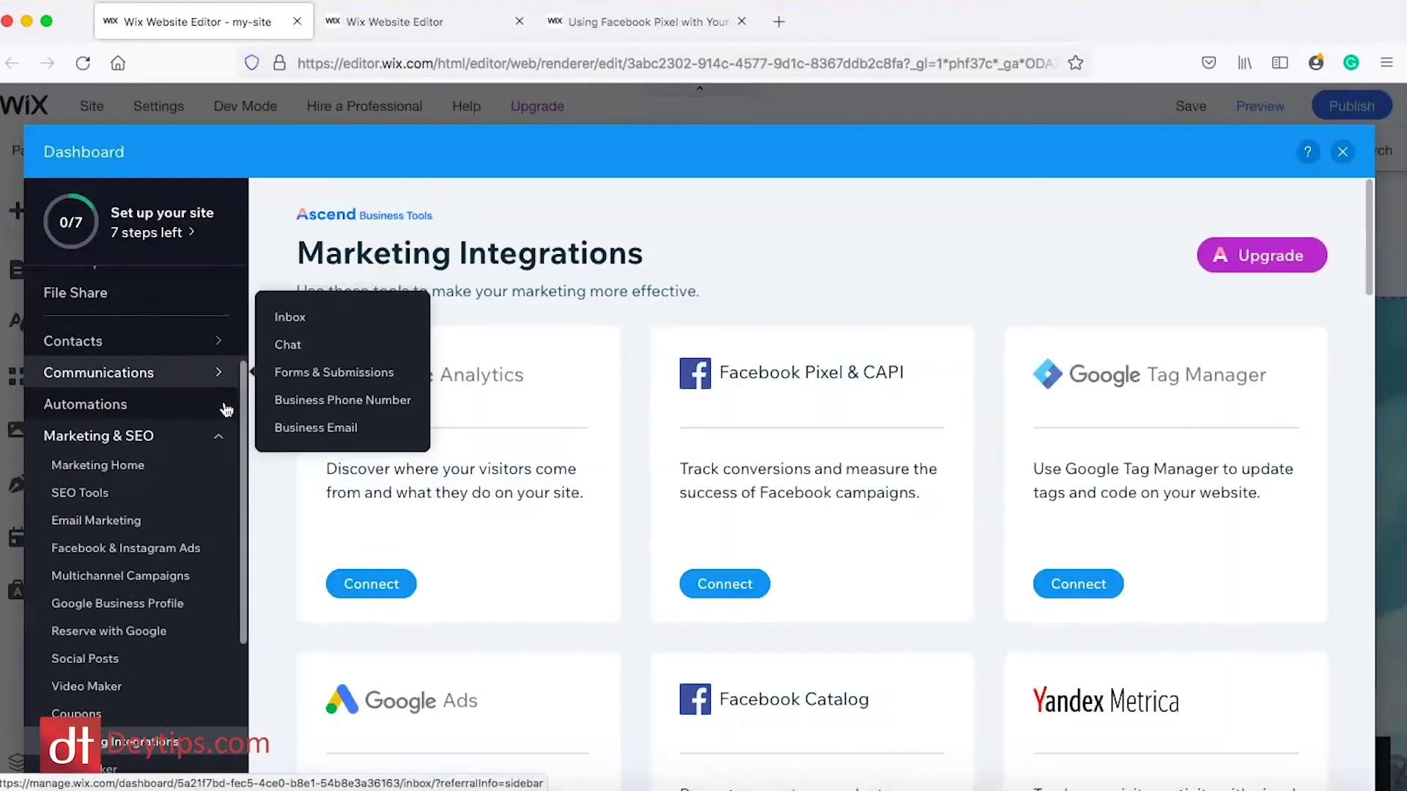
scroll(226, 409, down, 1)
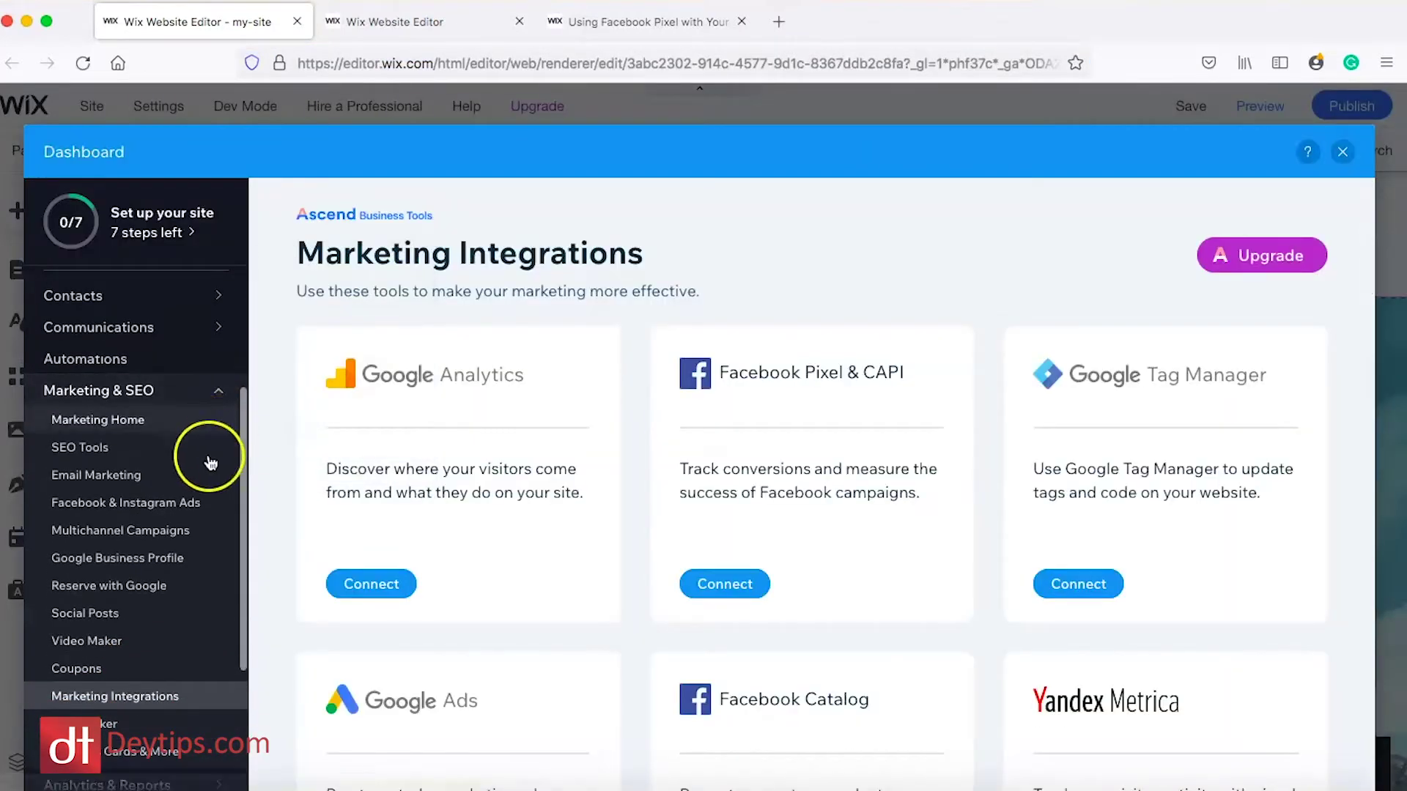
click(152, 511)
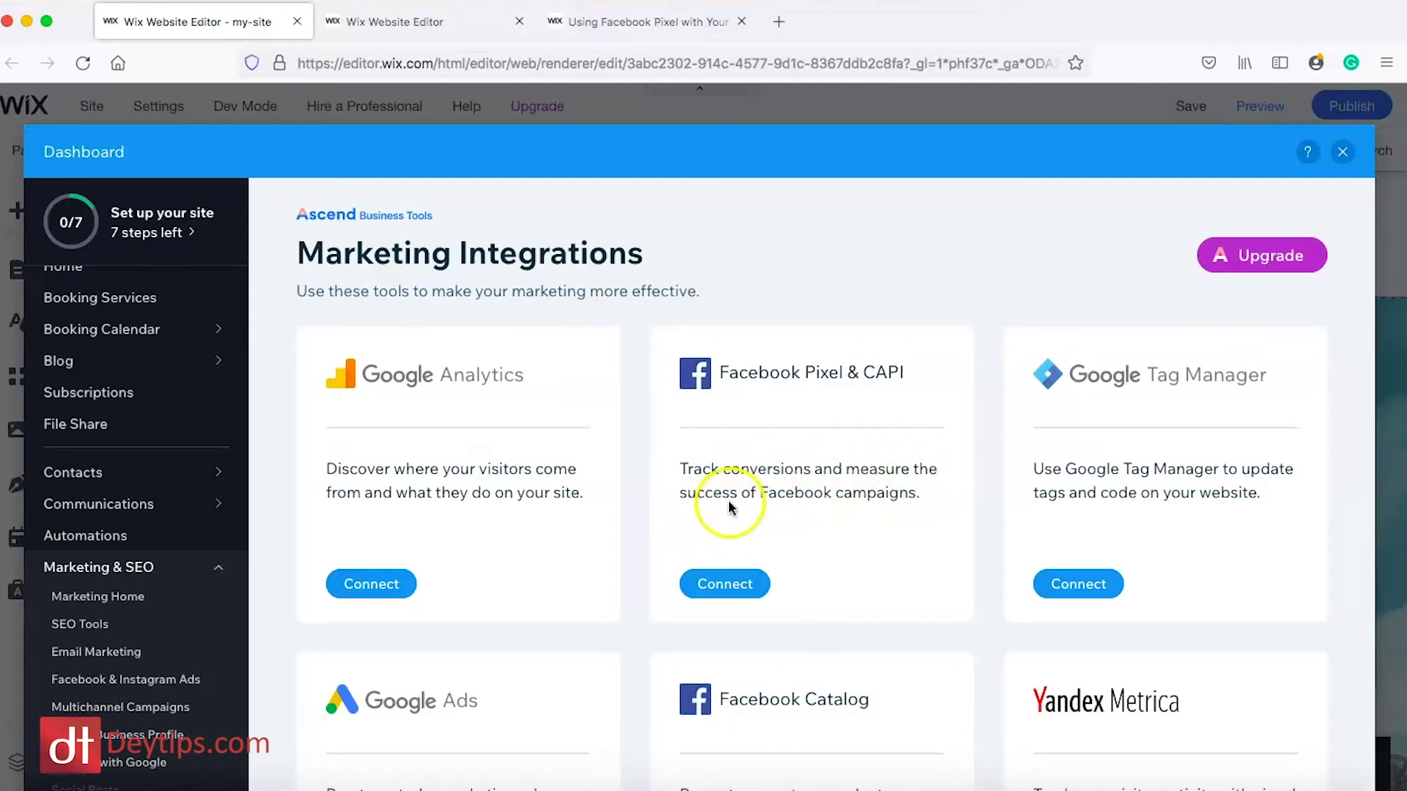
Start the Facebook Pixel & CAPI connection and choose Connect to Facebook
click(737, 598)
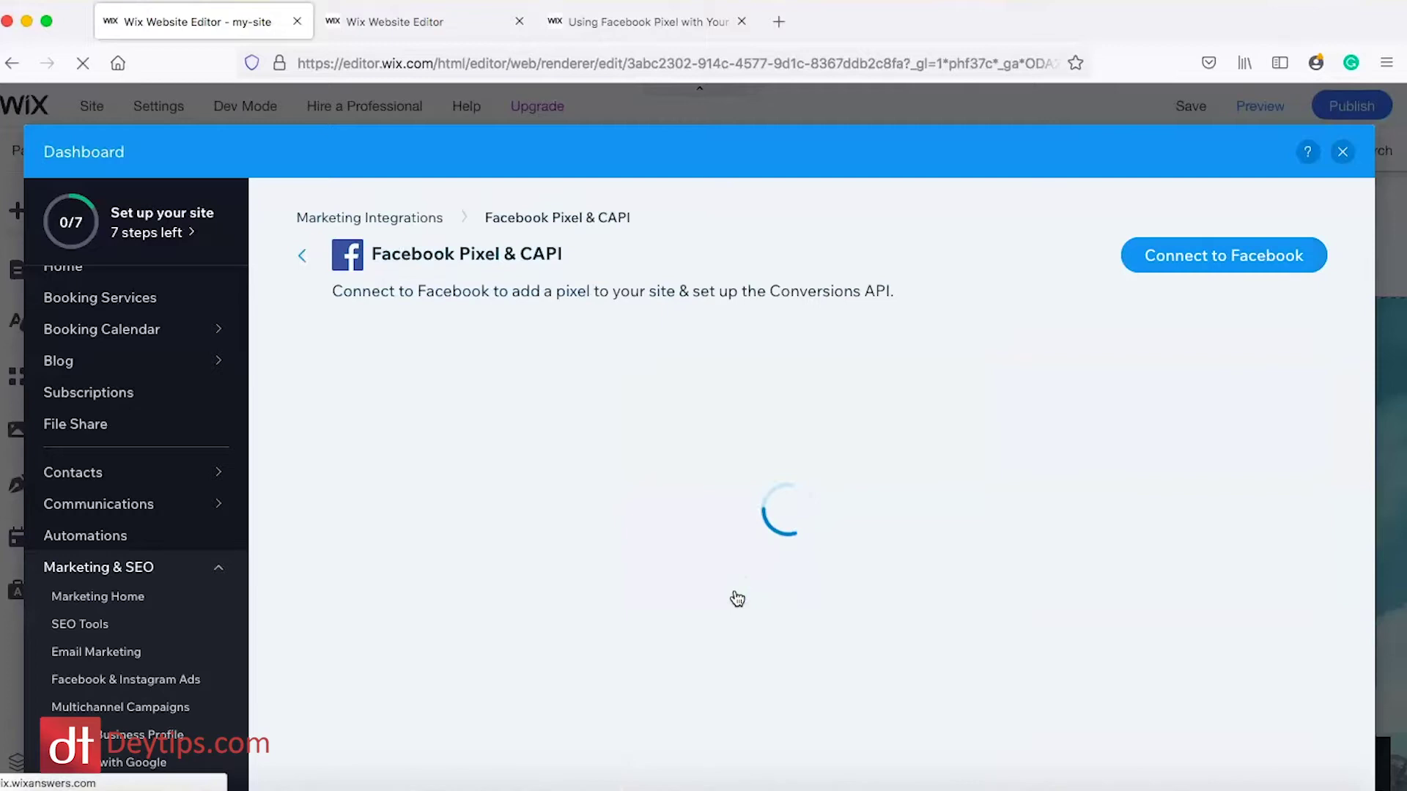
click(1222, 264)
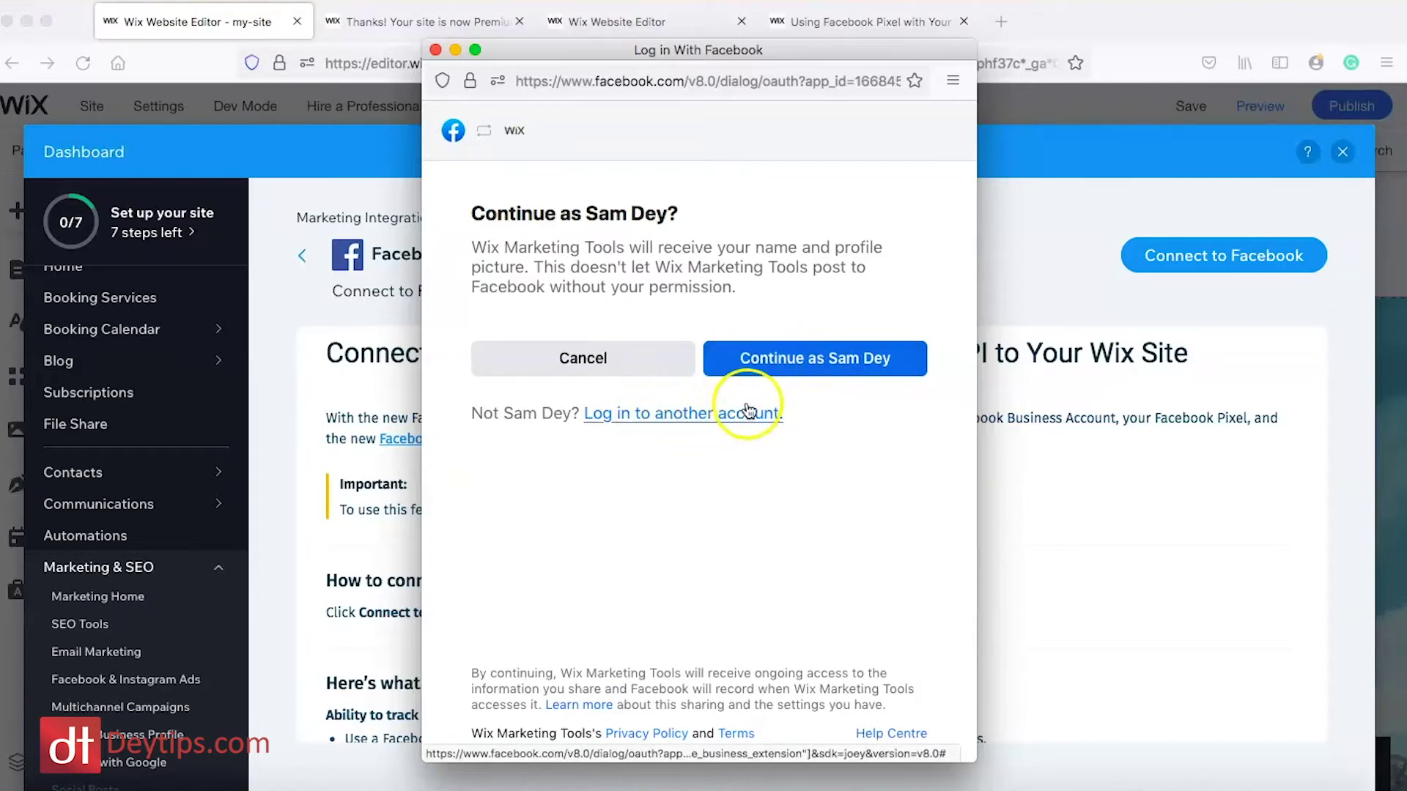
Continue as the logged-in Facebook account and accept the Wix Marketing Tools permissions
click(846, 364)
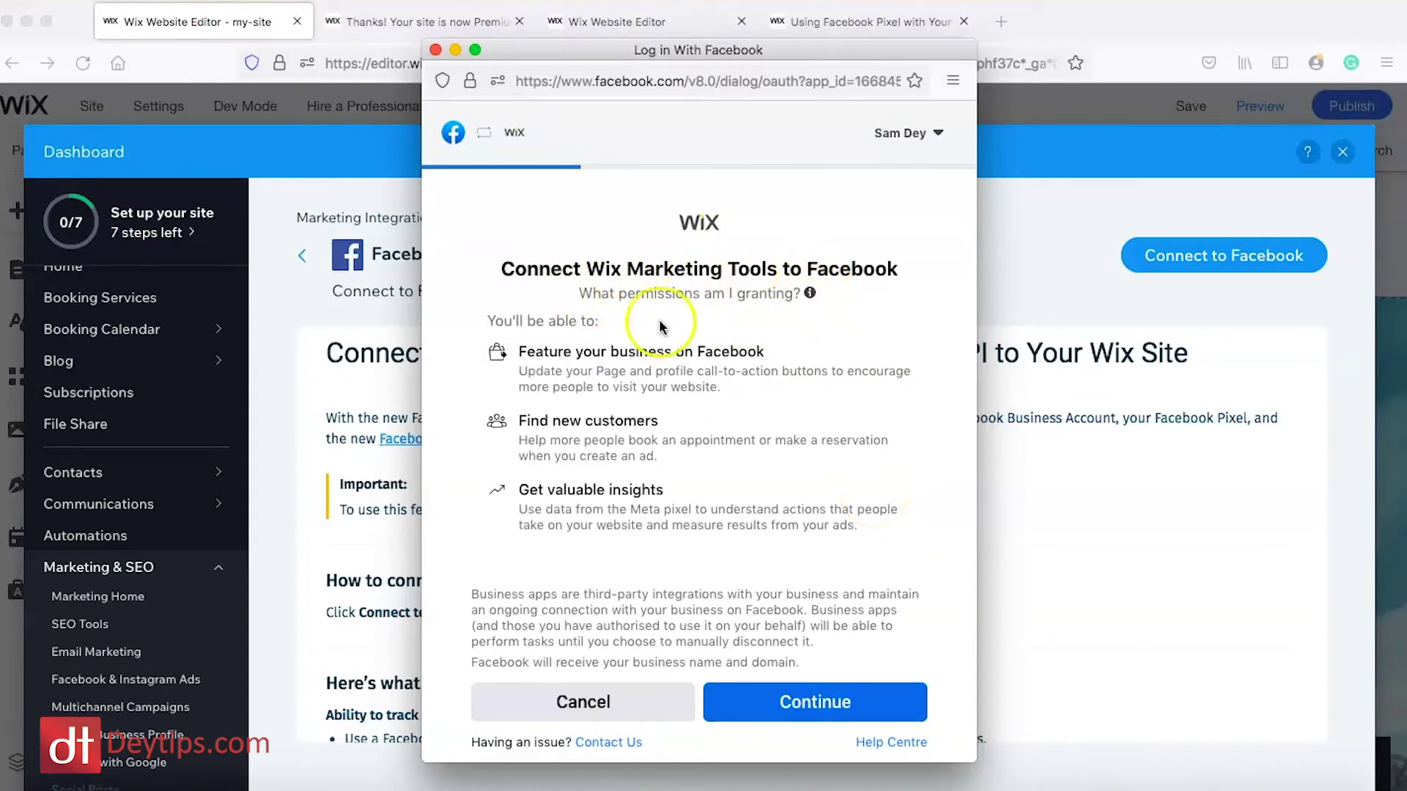
click(845, 704)
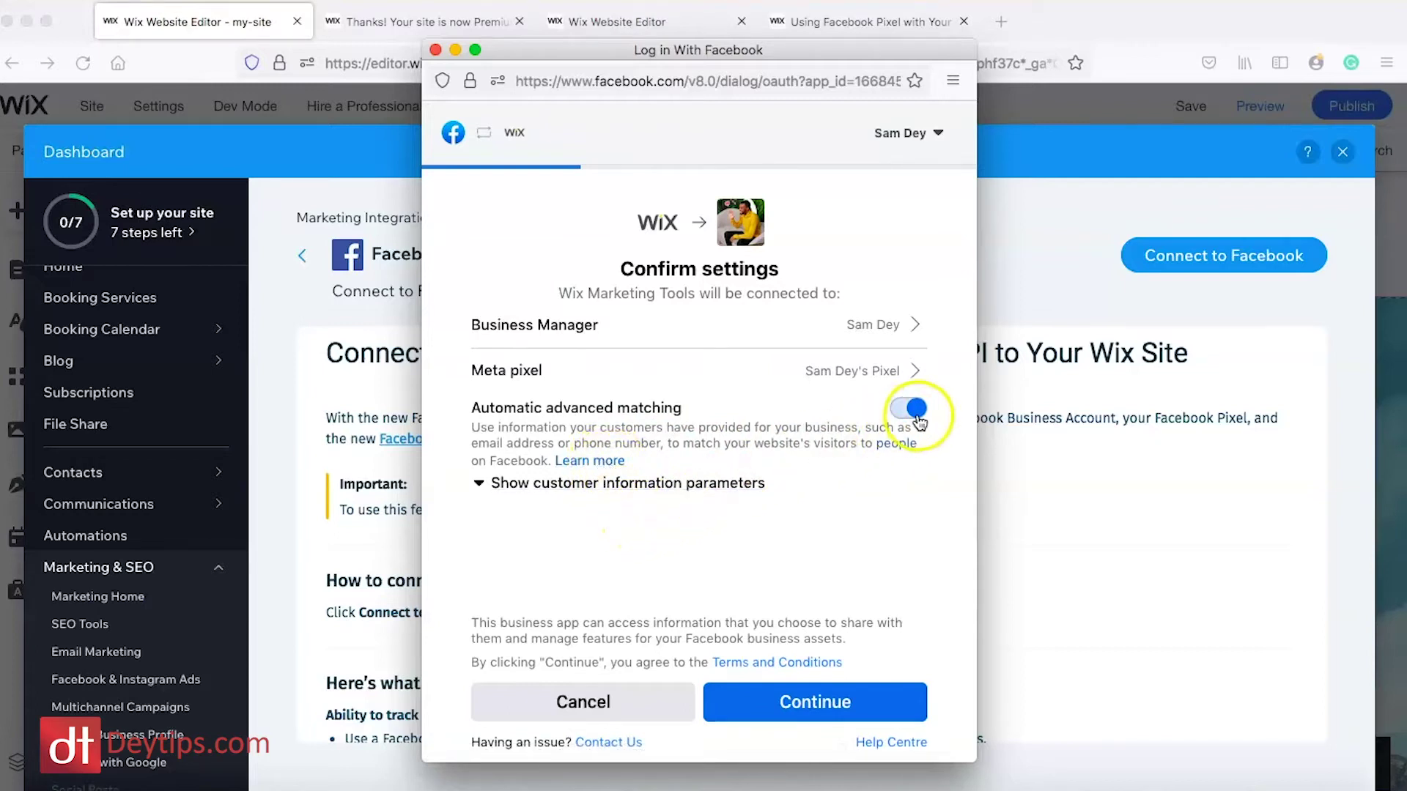
Confirm the Business Manager and Meta pixel settings, pass the permissions list, and finish with Done
click(831, 718)
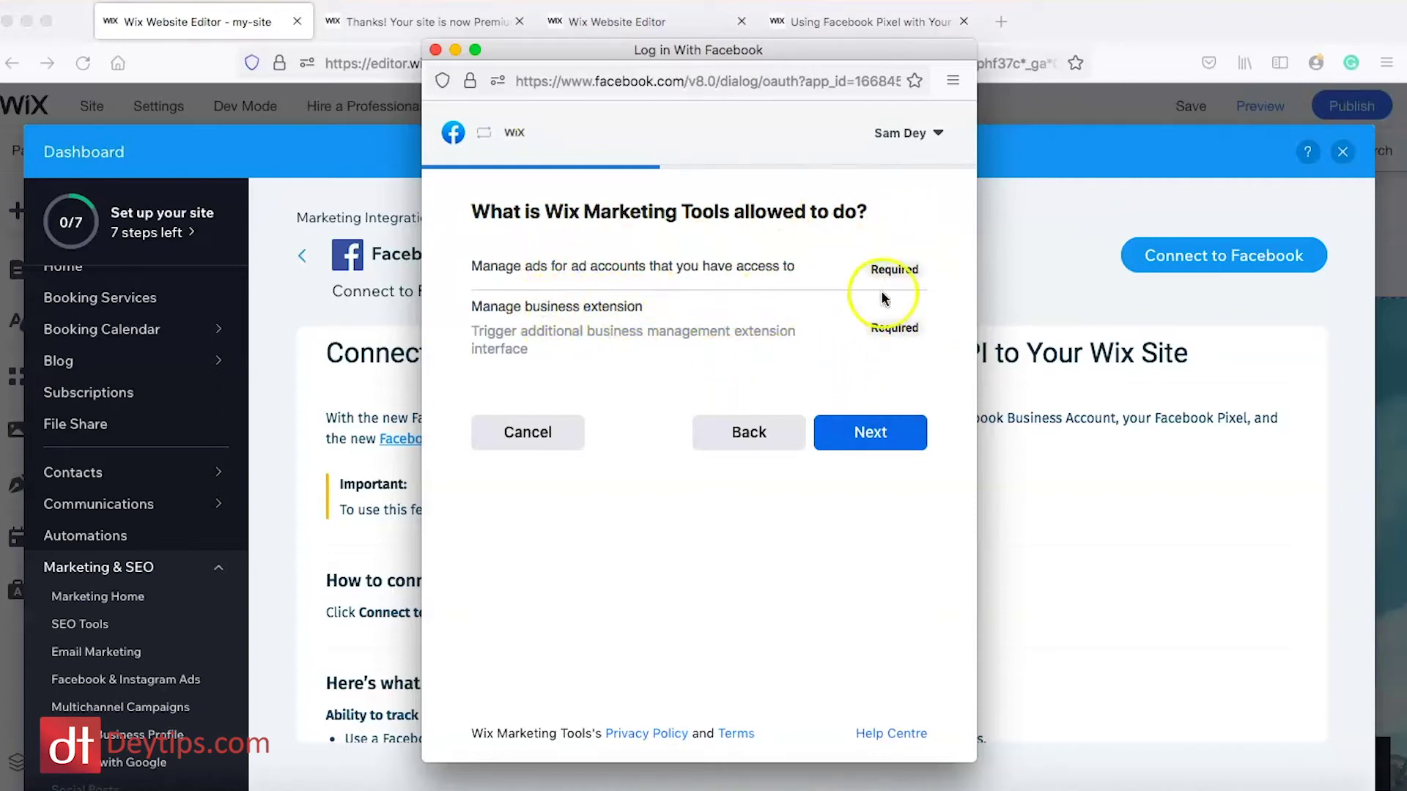
click(862, 440)
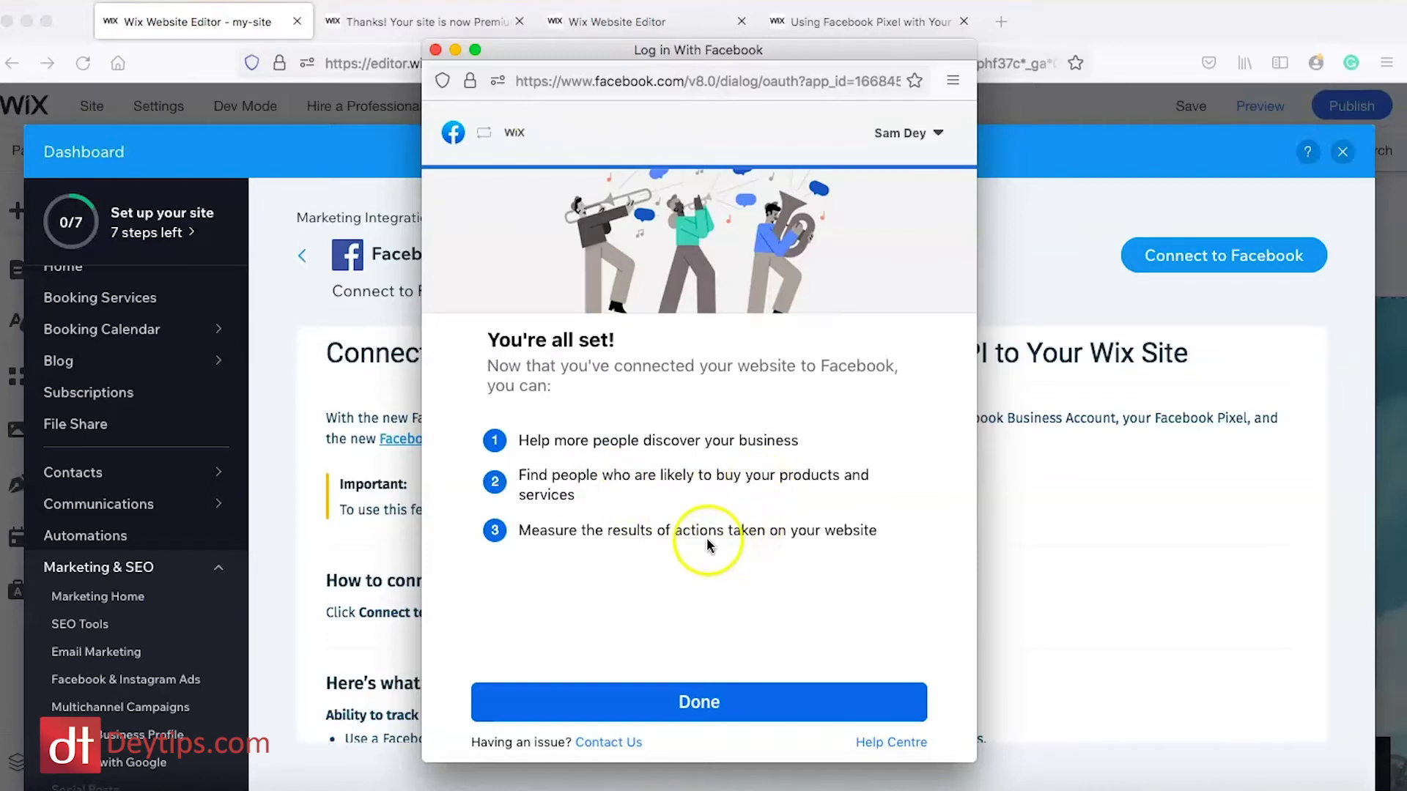
click(789, 713)
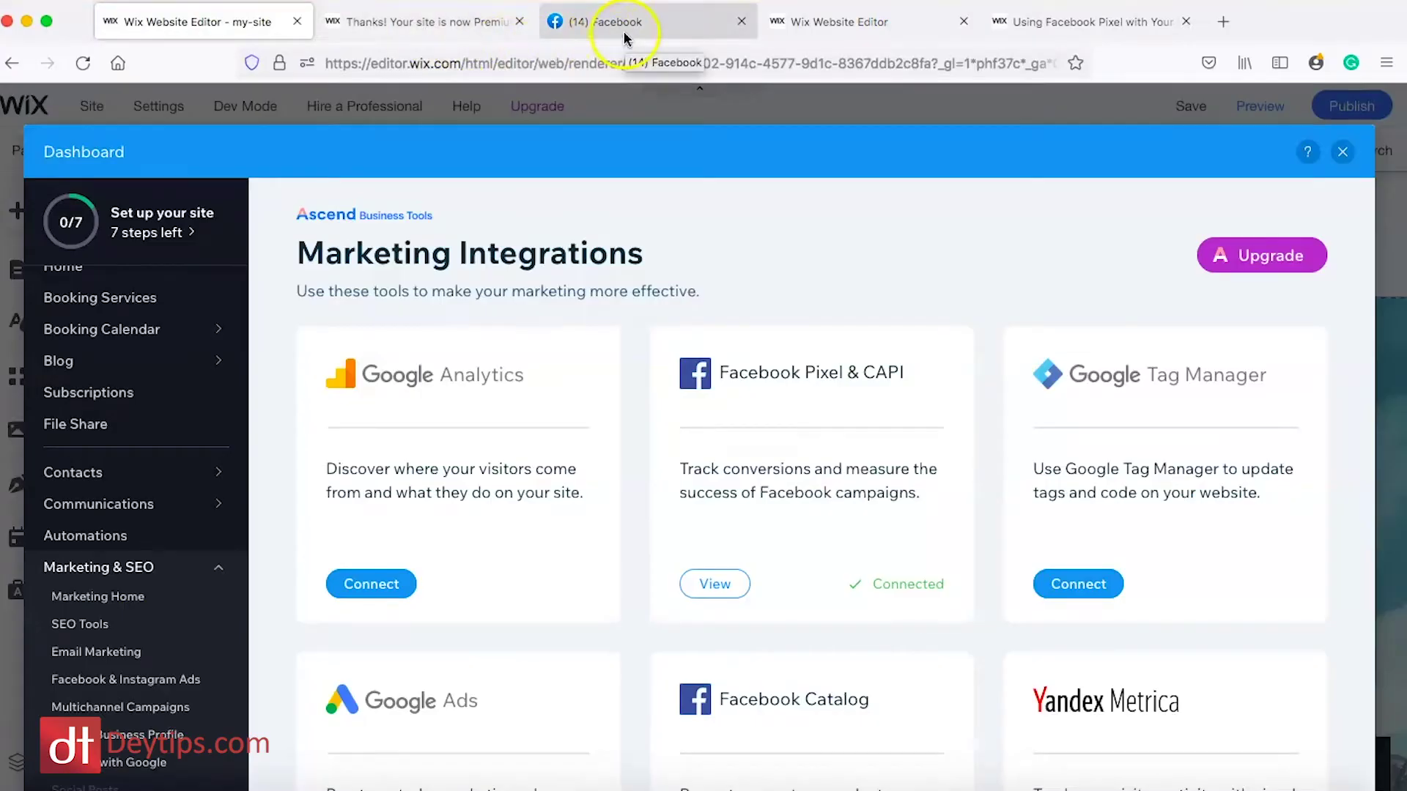
Check that Facebook Pixel & CAPI reads Connected, then return to the Facebook tab
click(625, 29)
From Facebook's Menu, choose Create > Ad to reach the test page's ad type choice
click(1233, 111)
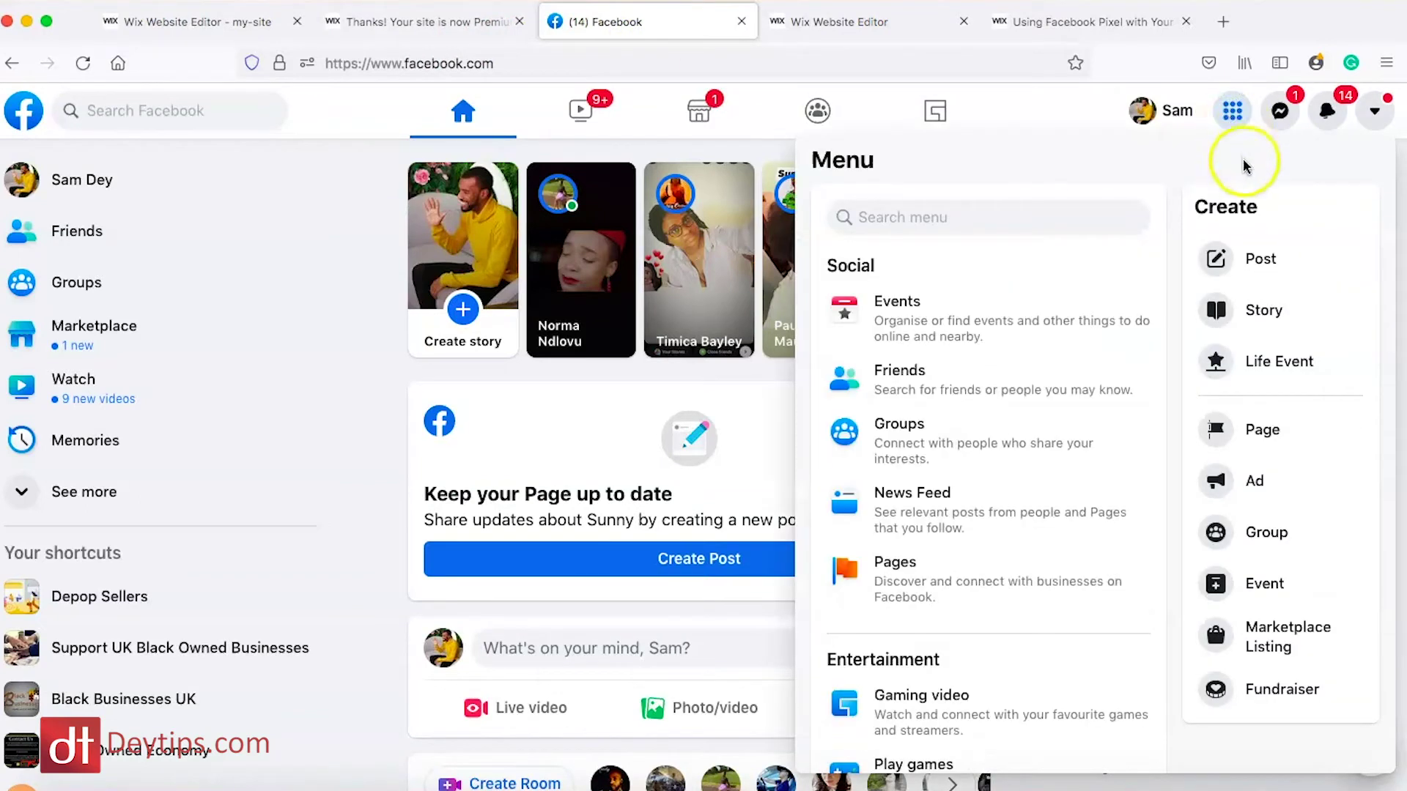
click(1289, 498)
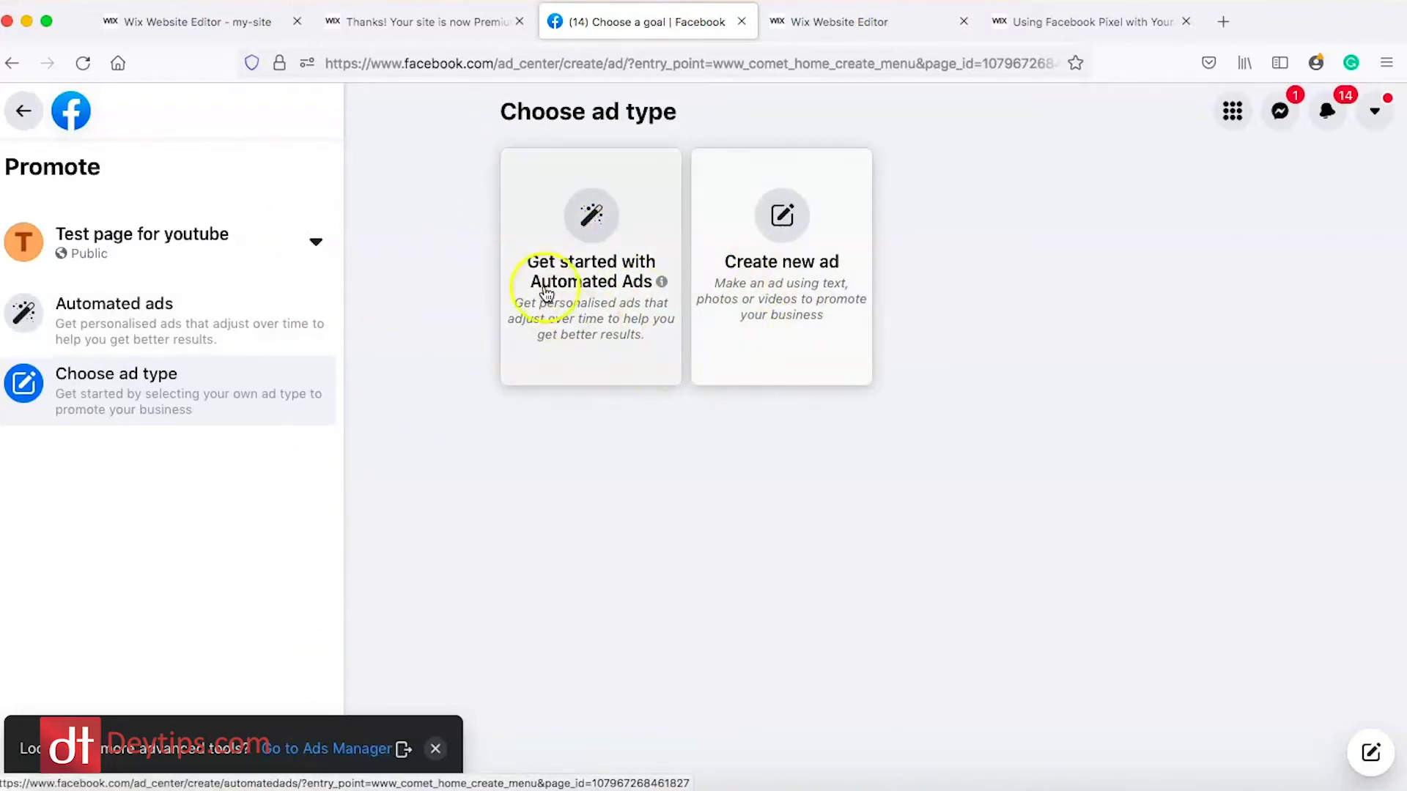
Open the Ads Manager Campaigns list from the Go to Ads Manager banner and expand All tools
click(329, 749)
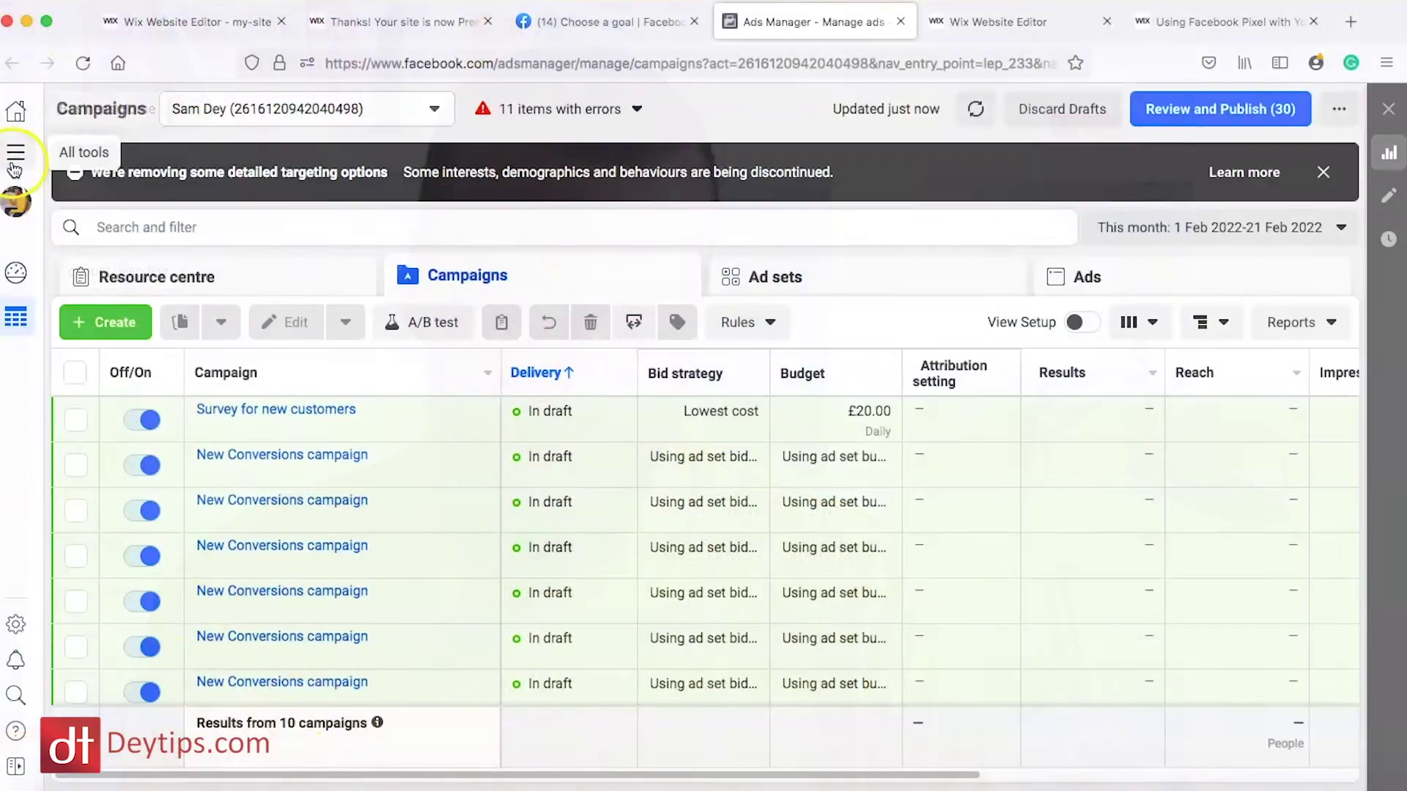
click(15, 152)
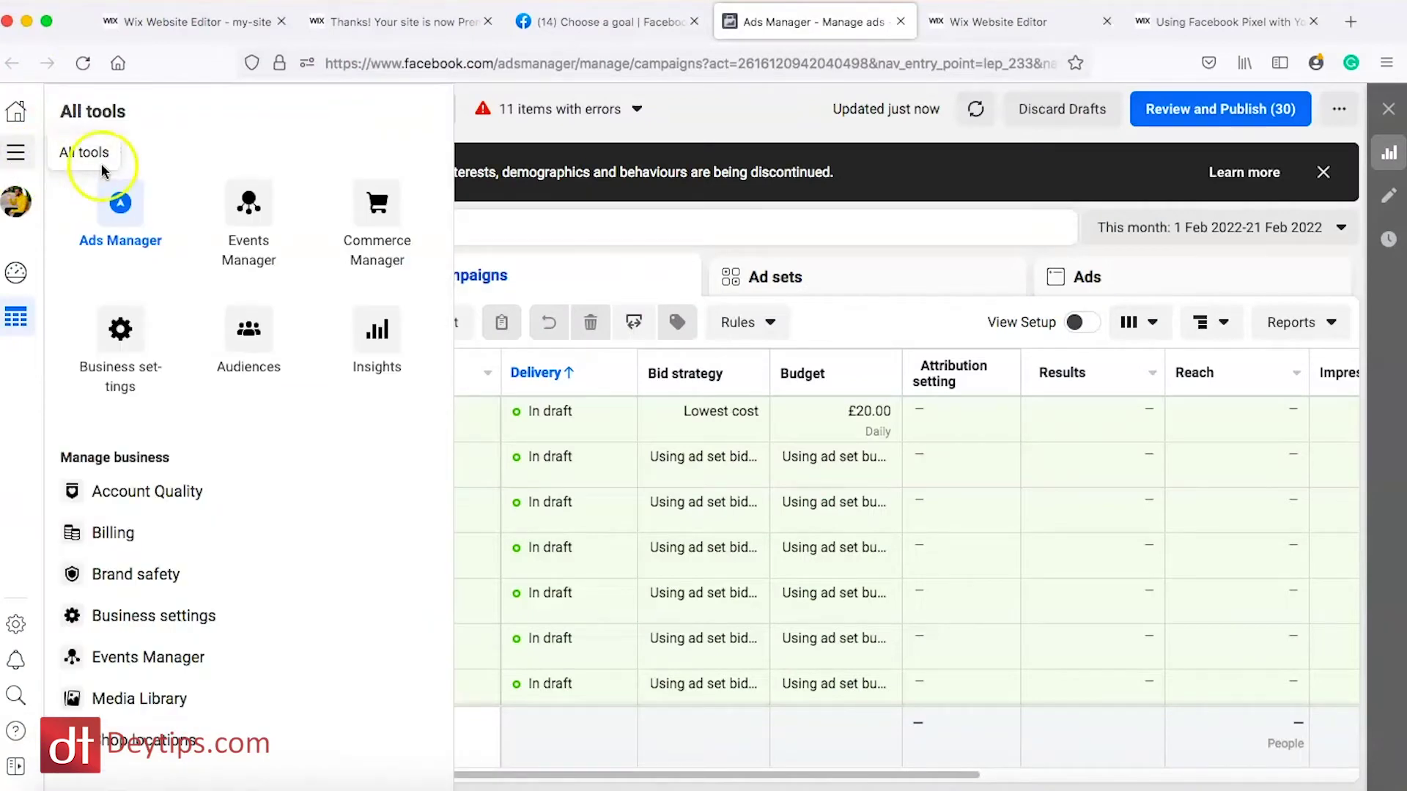
Open Events Manager and create a custom conversion for the sam pixel2 data source
click(264, 210)
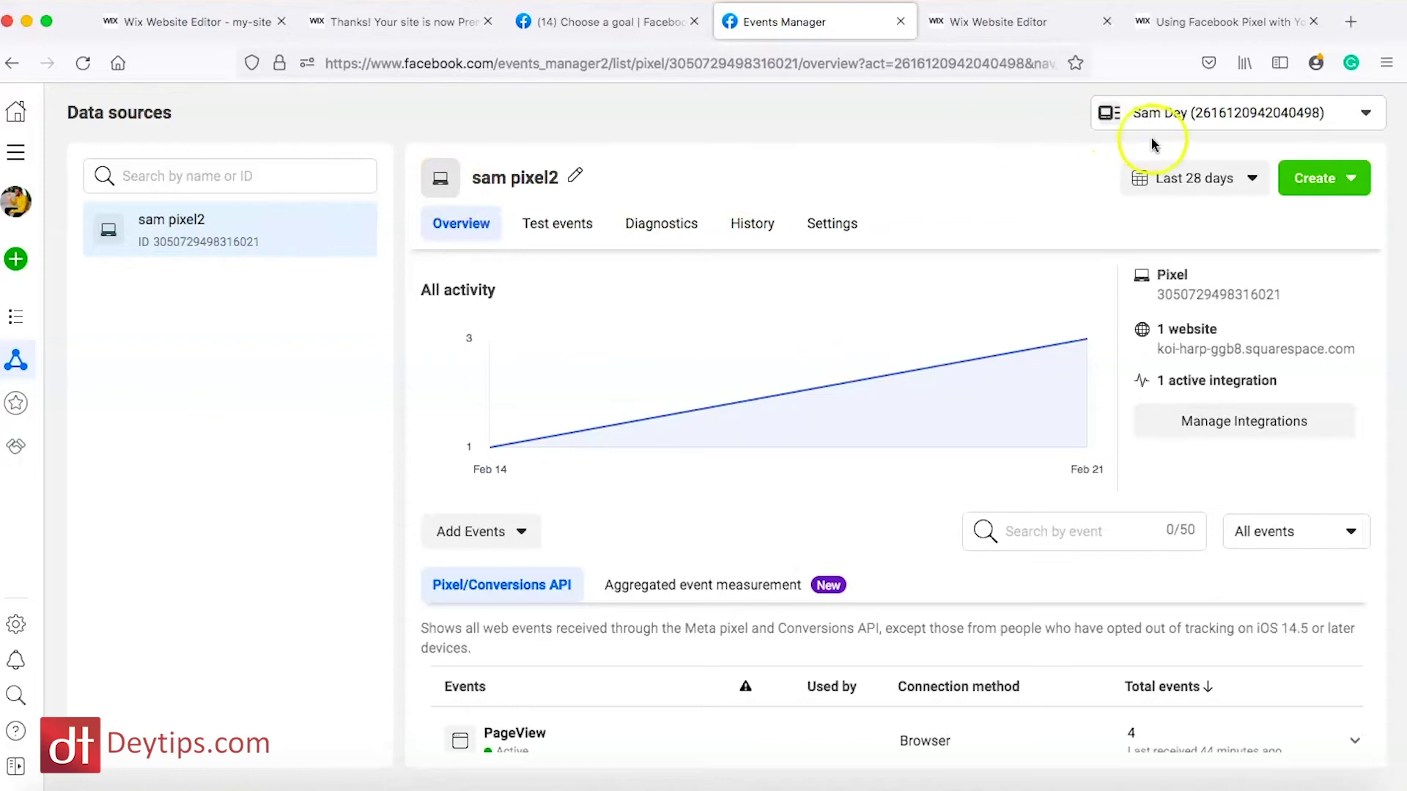
click(1350, 180)
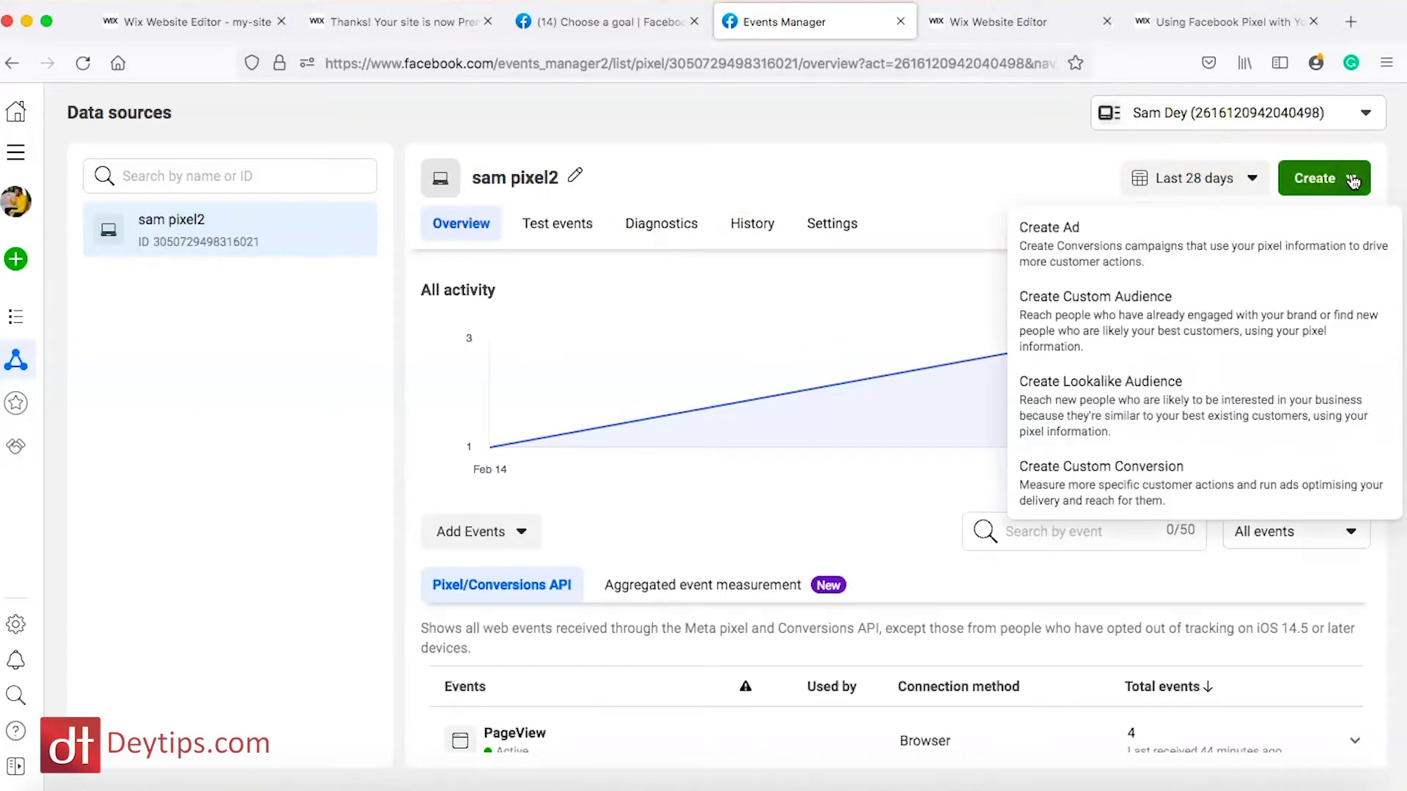
click(1158, 483)
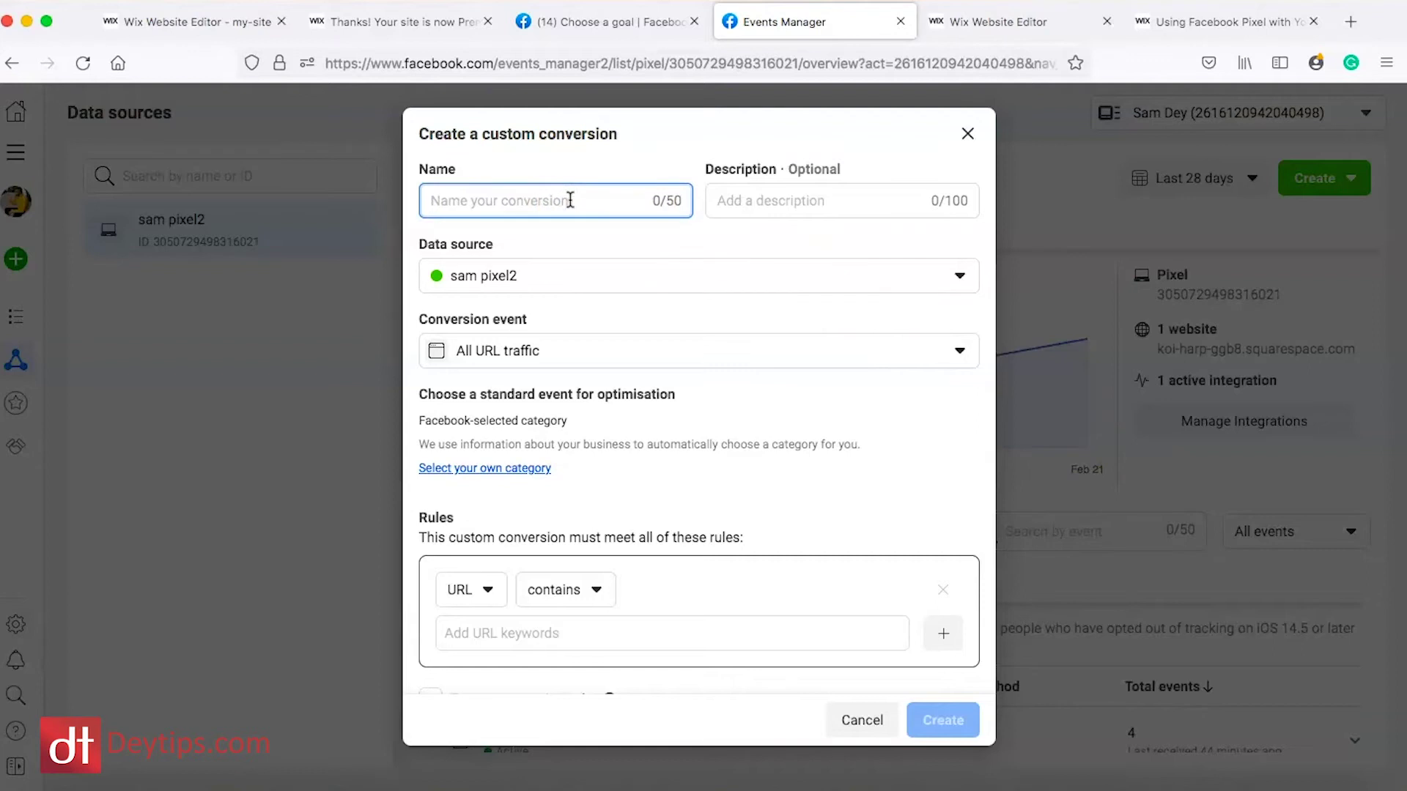
text(Mug sales)
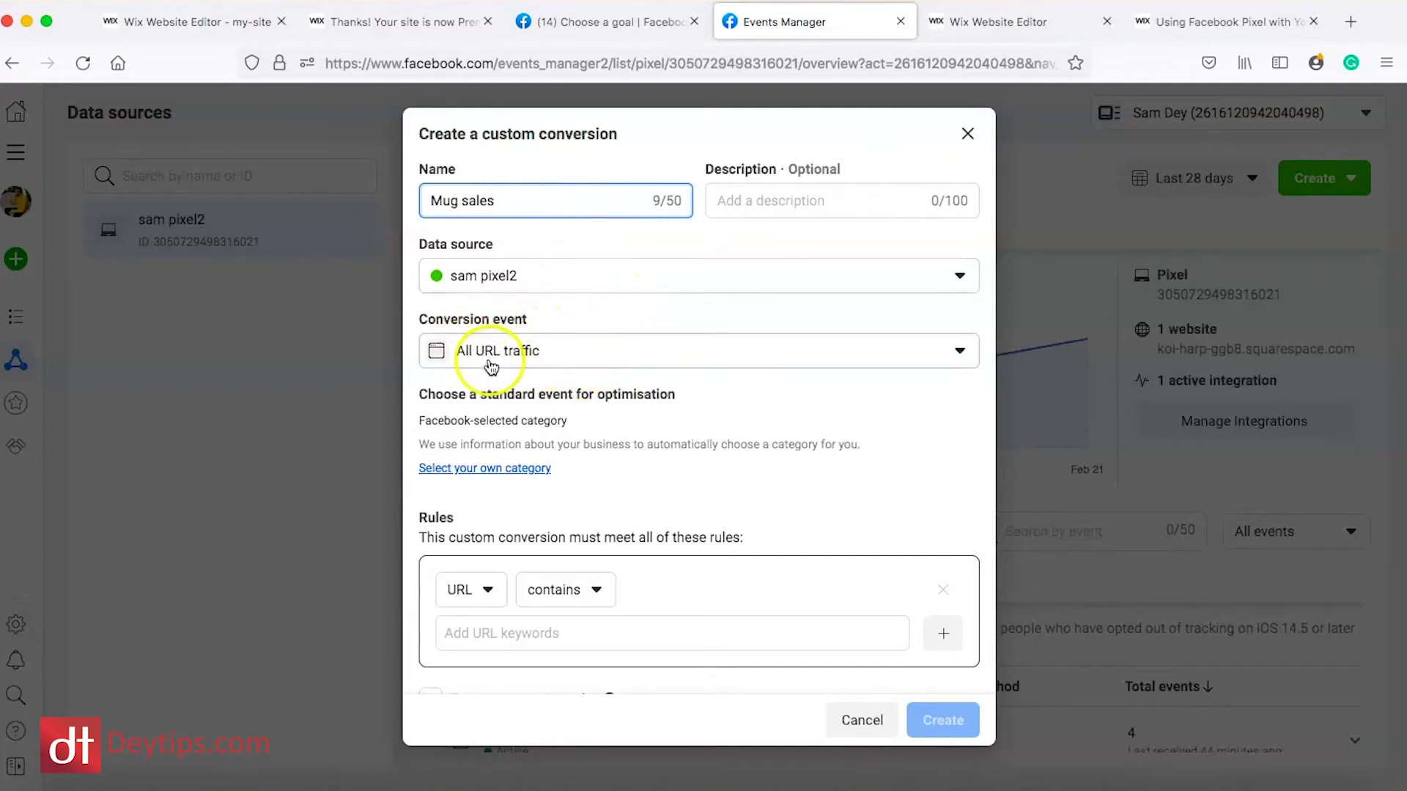
scroll(619, 378, down, 1)
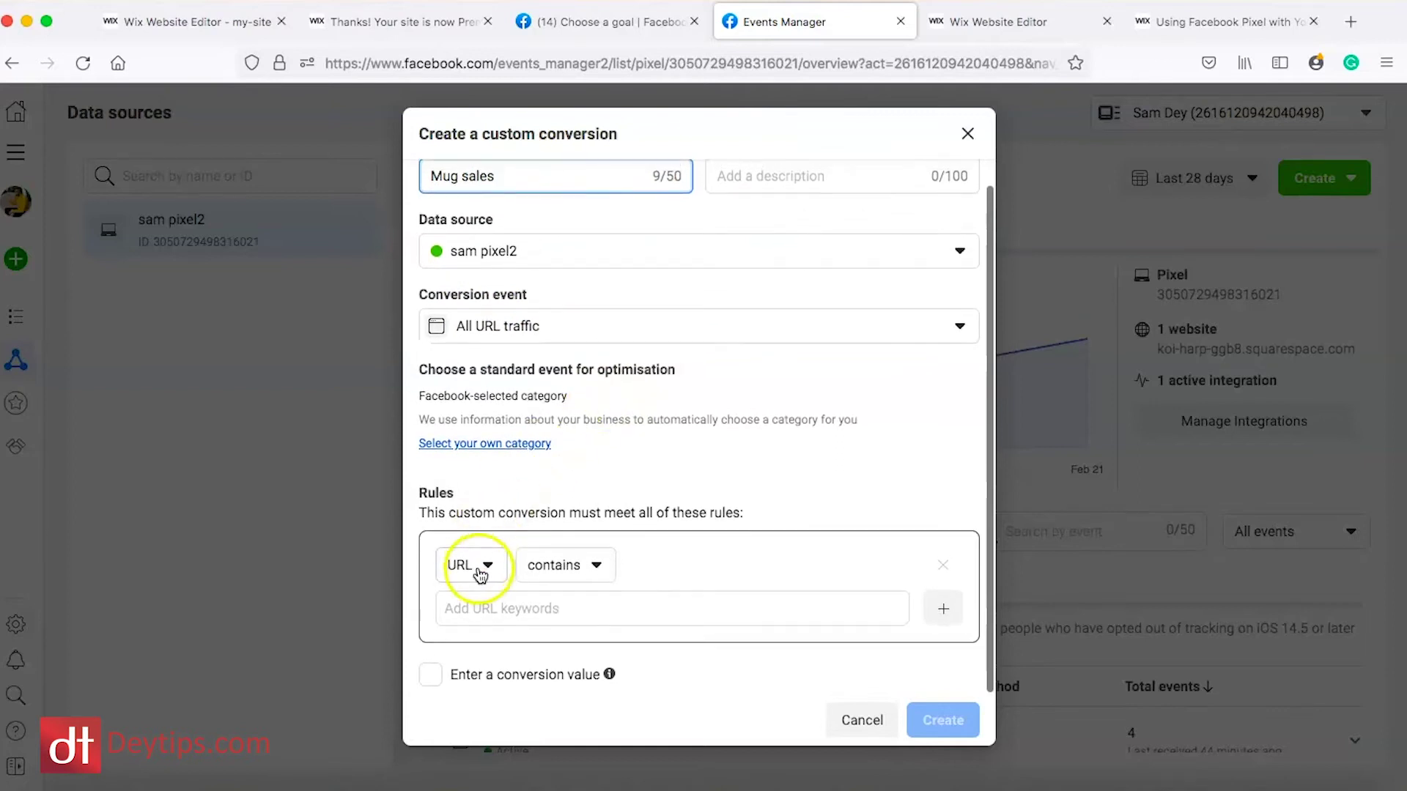
click(456, 612)
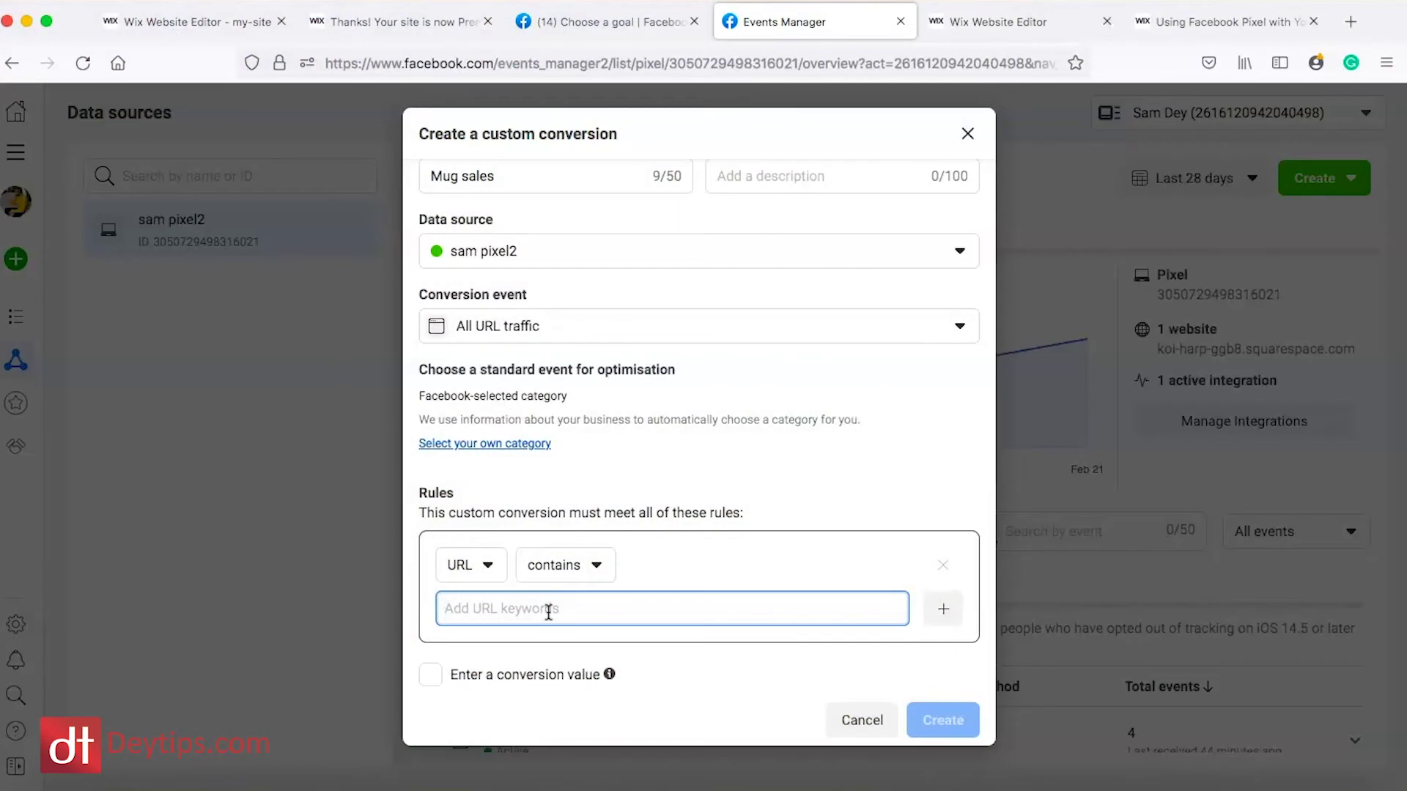
text(https://www.deytips.com)
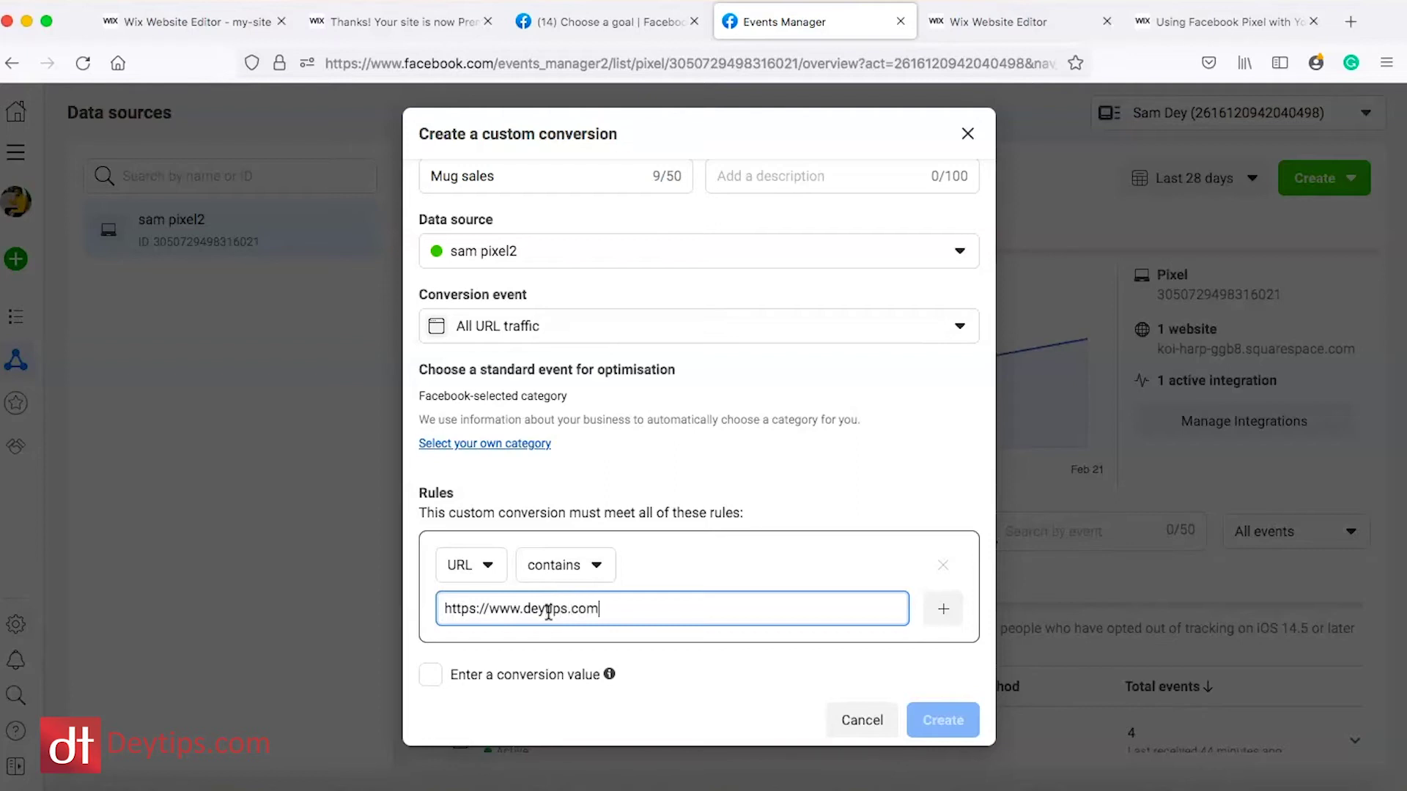
text(/mug-customer-id4455)
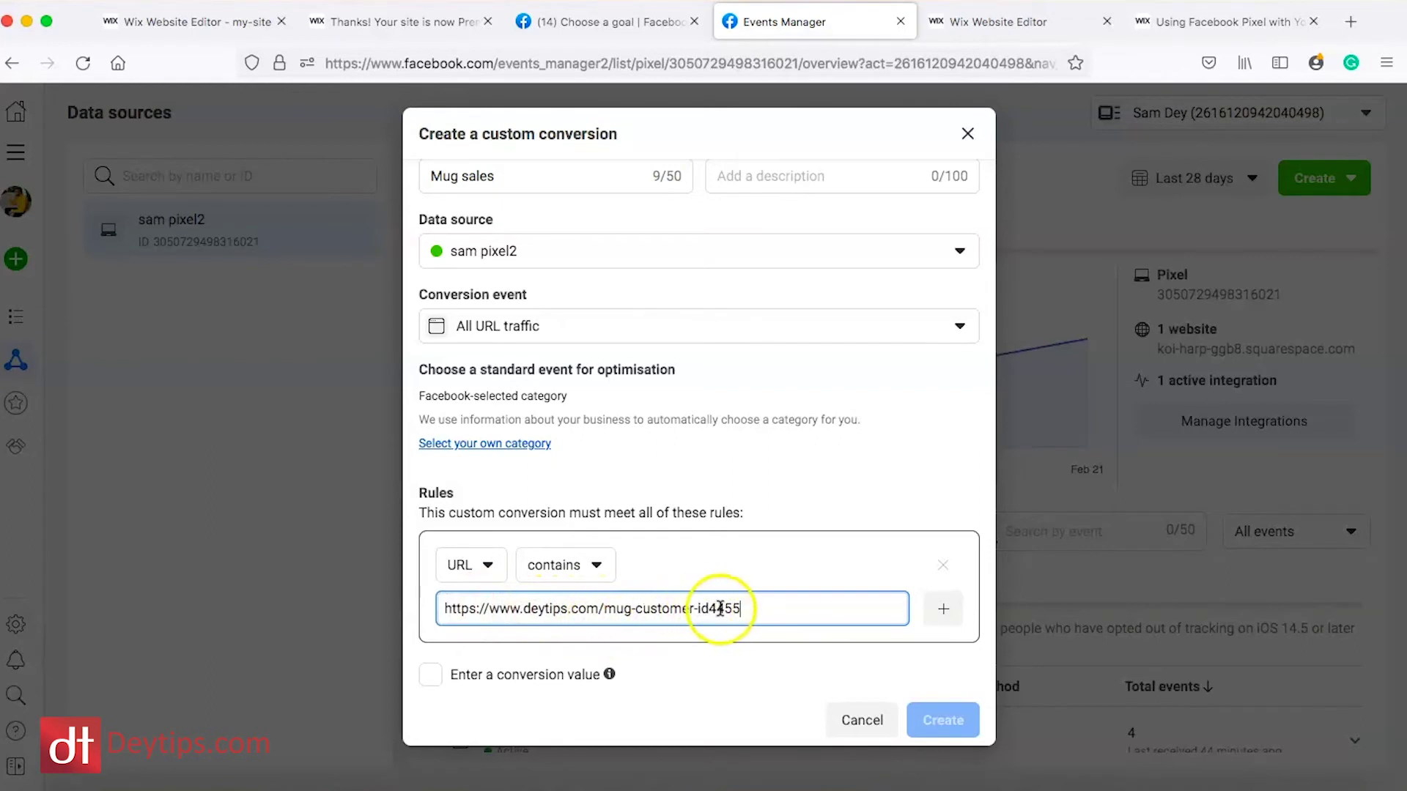
click(747, 610)
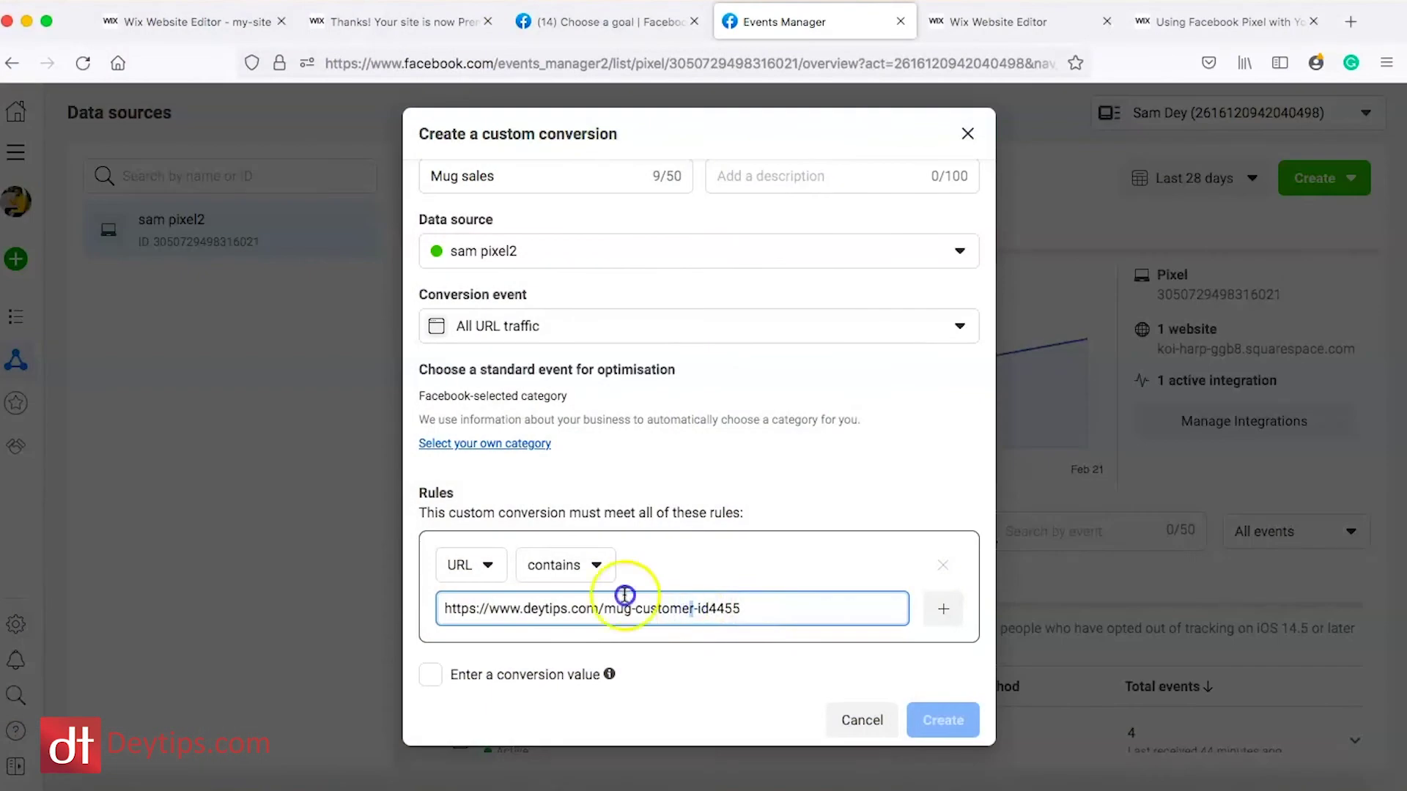
shift+click(471, 595)
shift+click(787, 623)
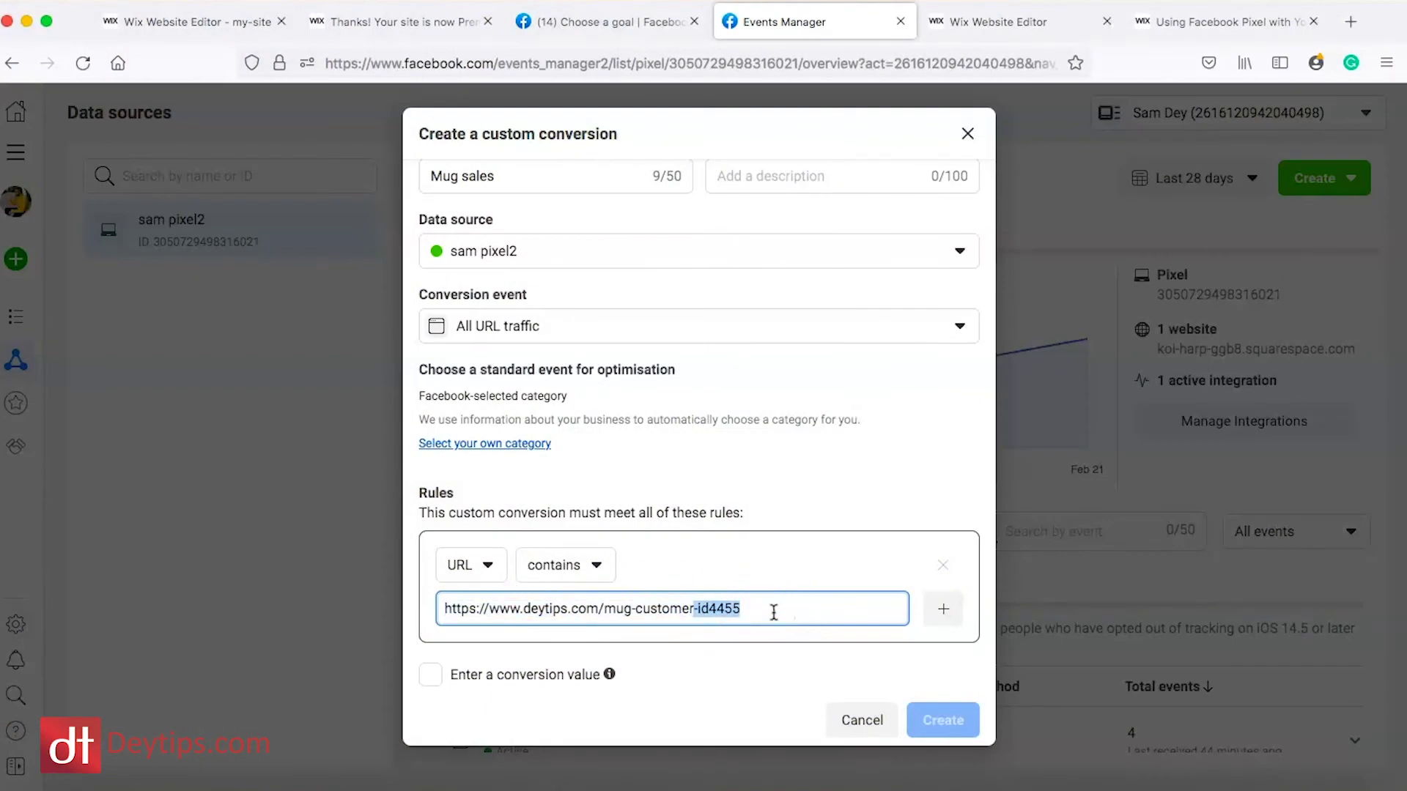
click(773, 613)
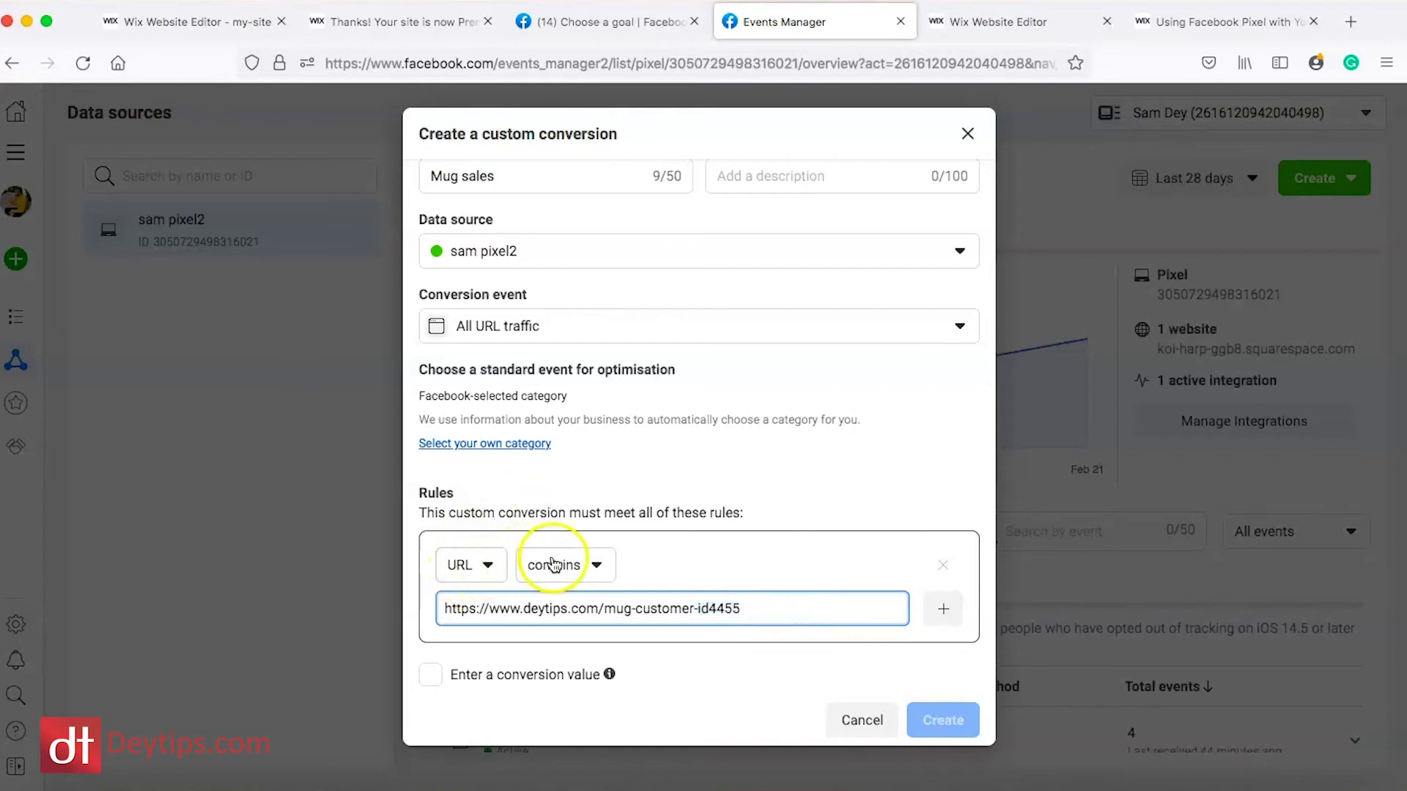
click(749, 612)
drag(748, 613, 693, 617)
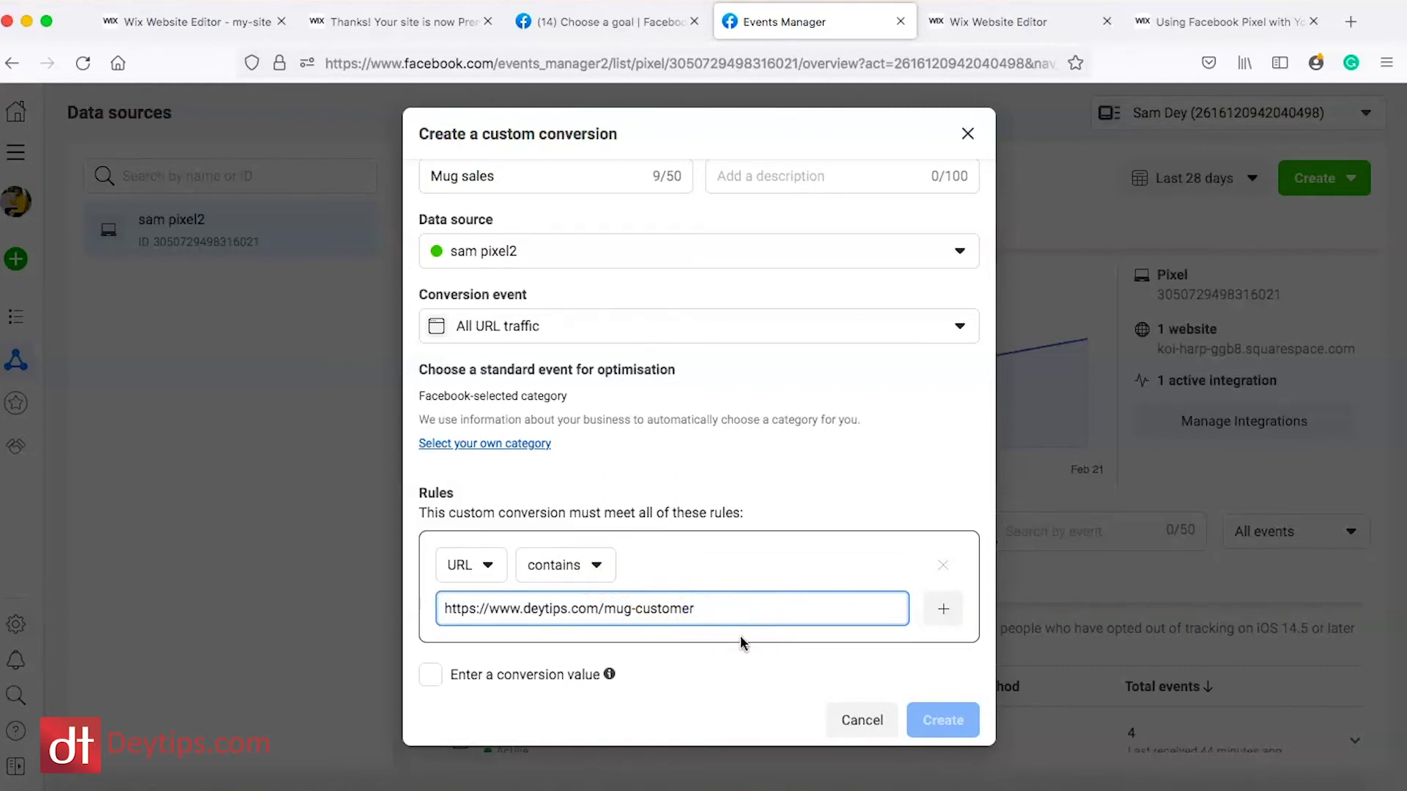
click(709, 607)
drag(709, 607, 447, 608)
click(739, 605)
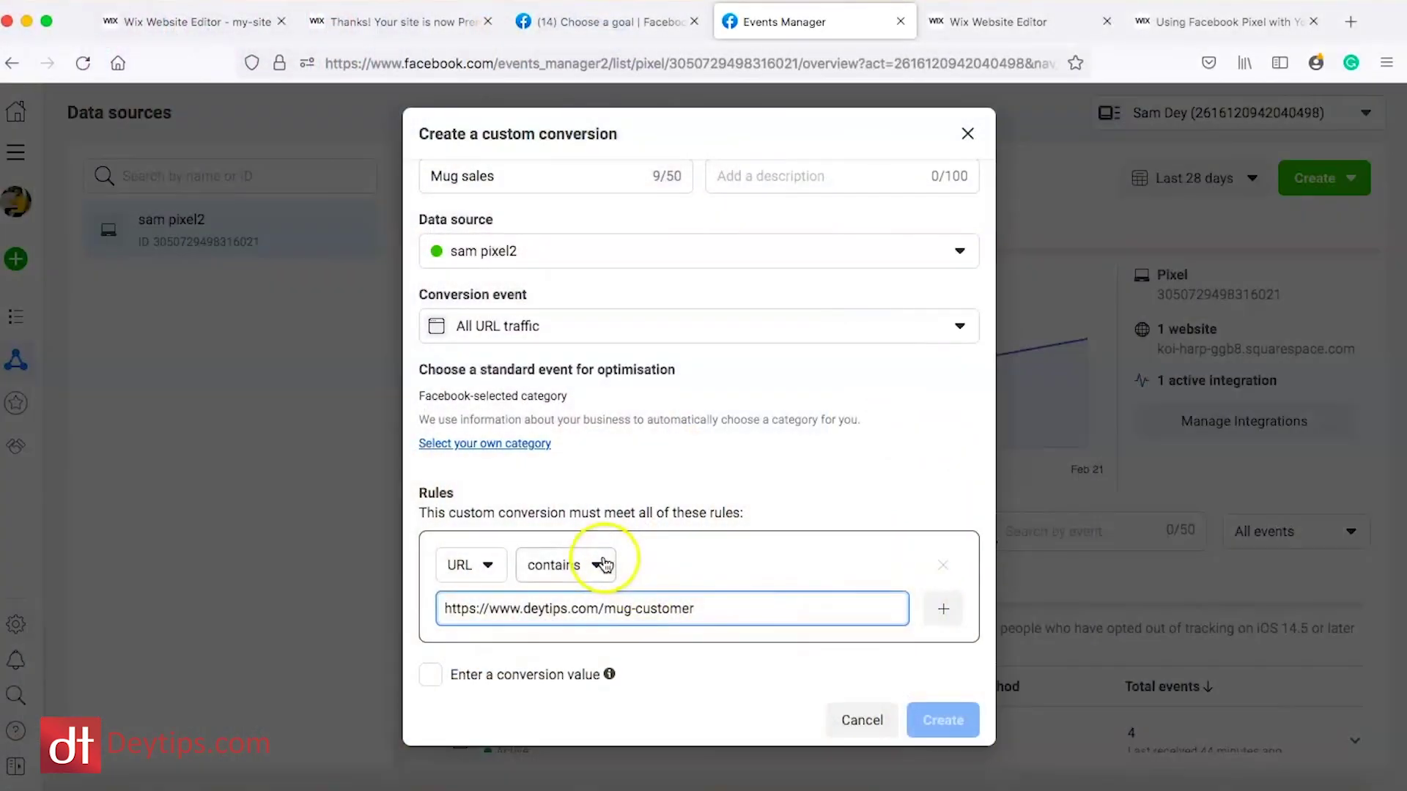
click(573, 562)
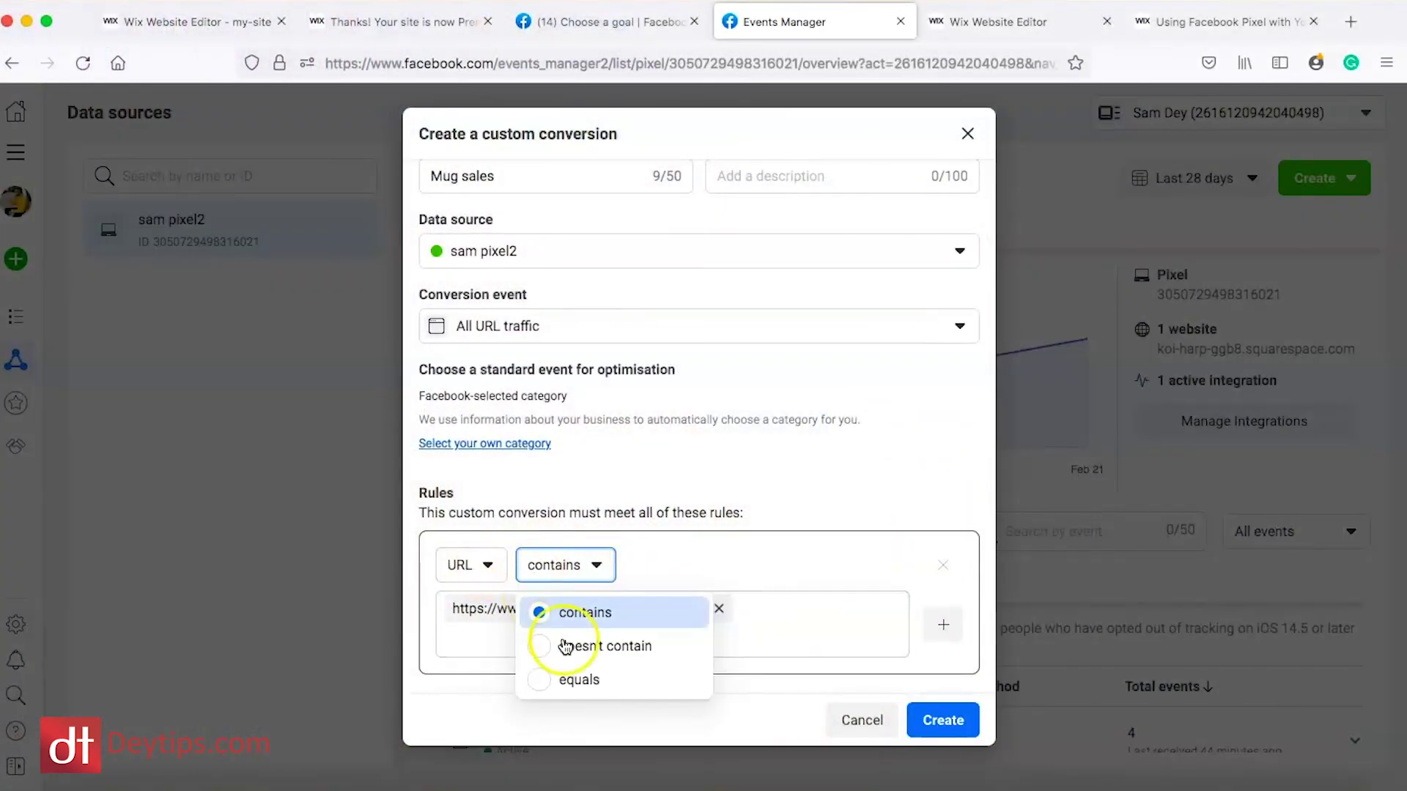